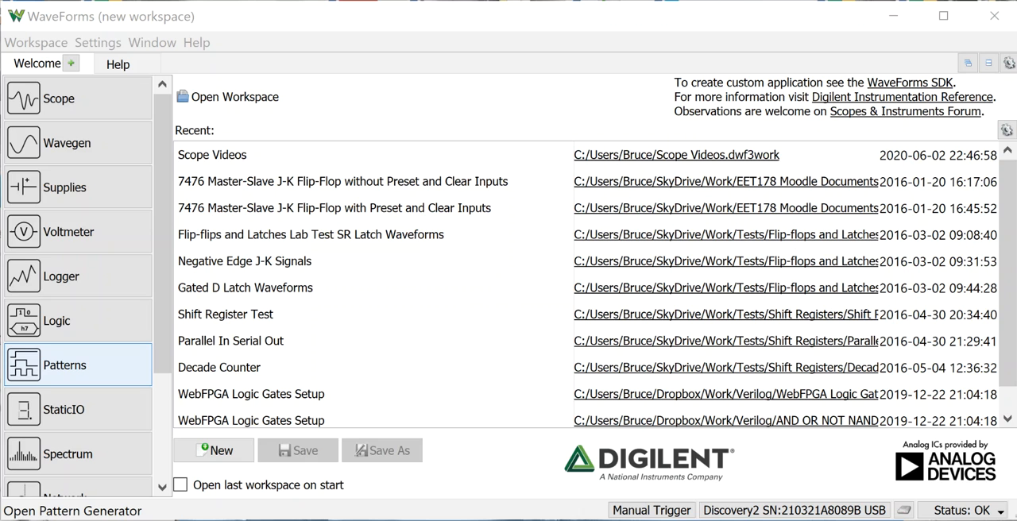
Open the Pattern Generator and add a bus made of DIO 1 and DIO 0 with its default name and decimal format.
{"action": "left_click", "coordinate": [78, 364]}
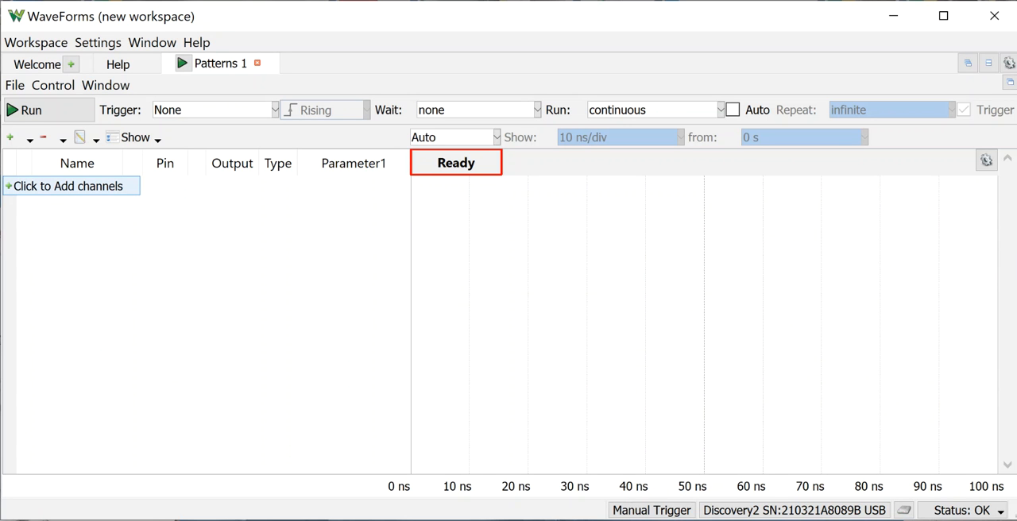
{"action": "left_click", "coordinate": [71, 186]}
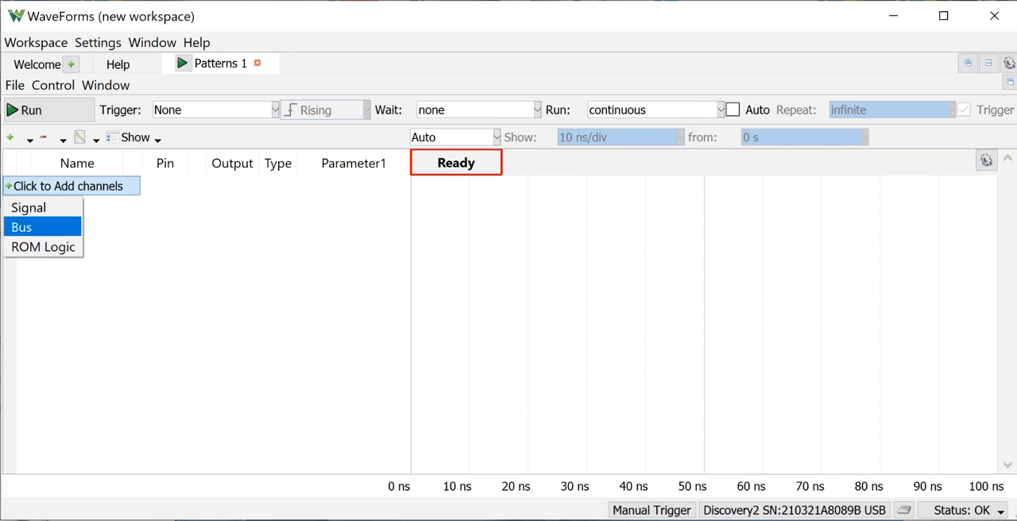
{"action": "key", "text": "Up"}
{"action": "key", "text": "Up"}
{"action": "left_click", "coordinate": [42, 227]}
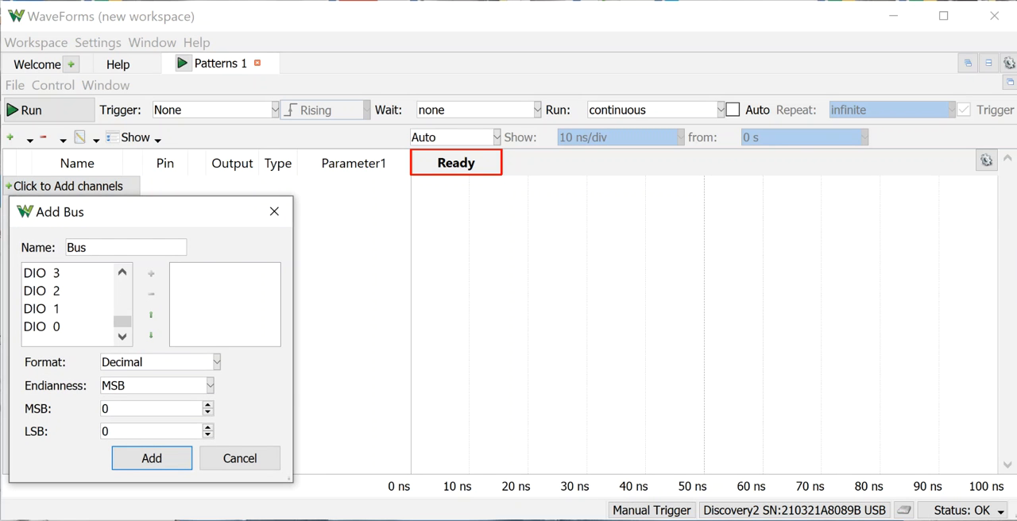
{"action": "left_click", "coordinate": [66, 327]}
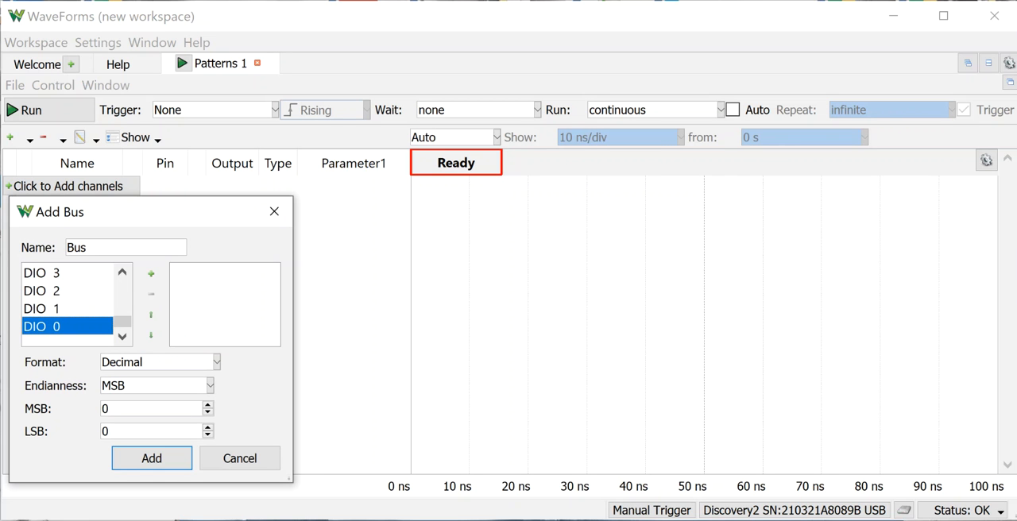
{"action": "left_click", "coordinate": [67, 309], "text": "ctrl"}
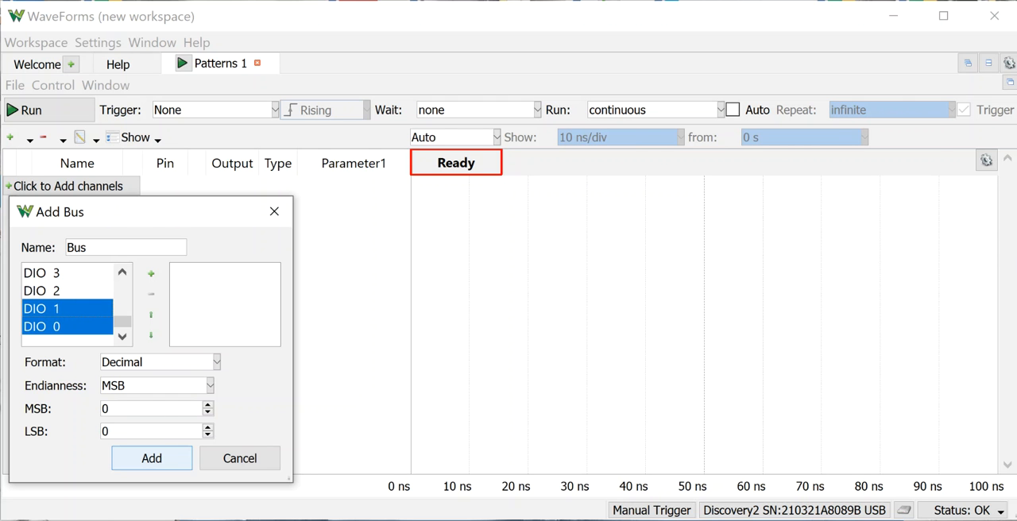
{"action": "left_click", "coordinate": [151, 458]}
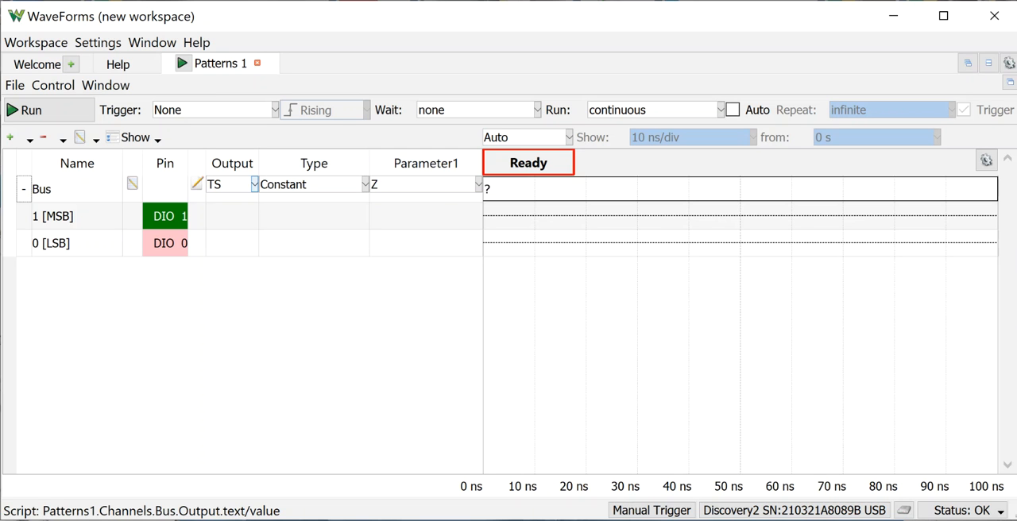
Set the bus output to PP and its pattern type to Binary Counter.
{"action": "left_click", "coordinate": [255, 184]}
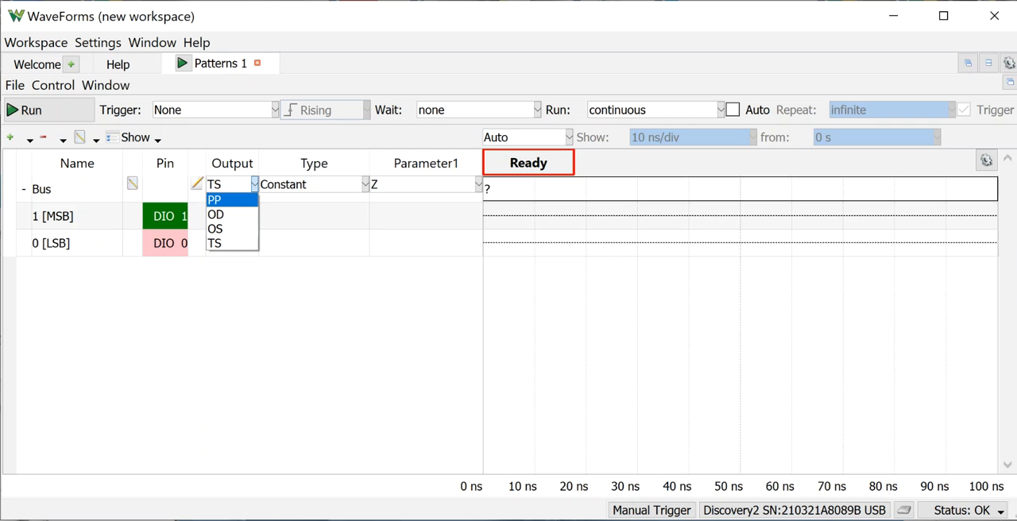
{"action": "key", "text": "Return"}
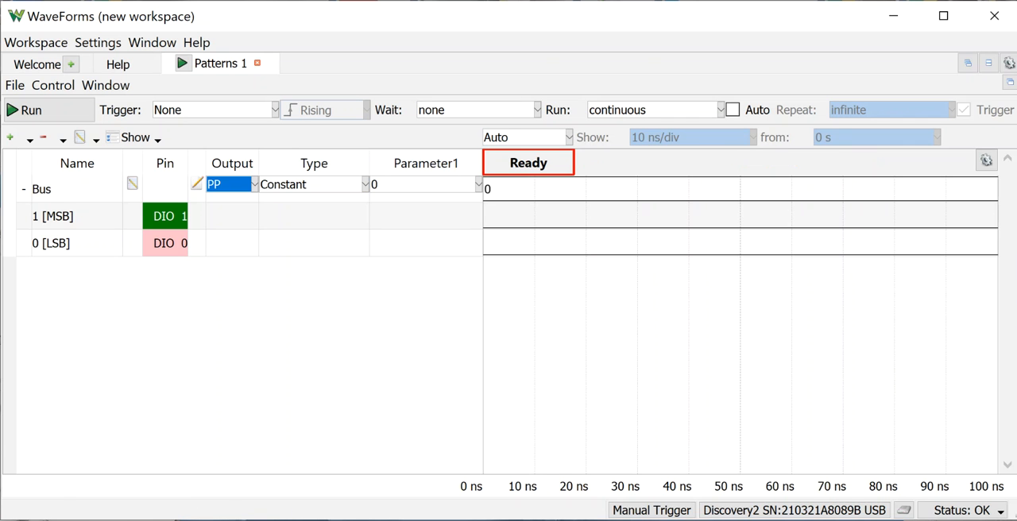
{"action": "left_click", "coordinate": [365, 184]}
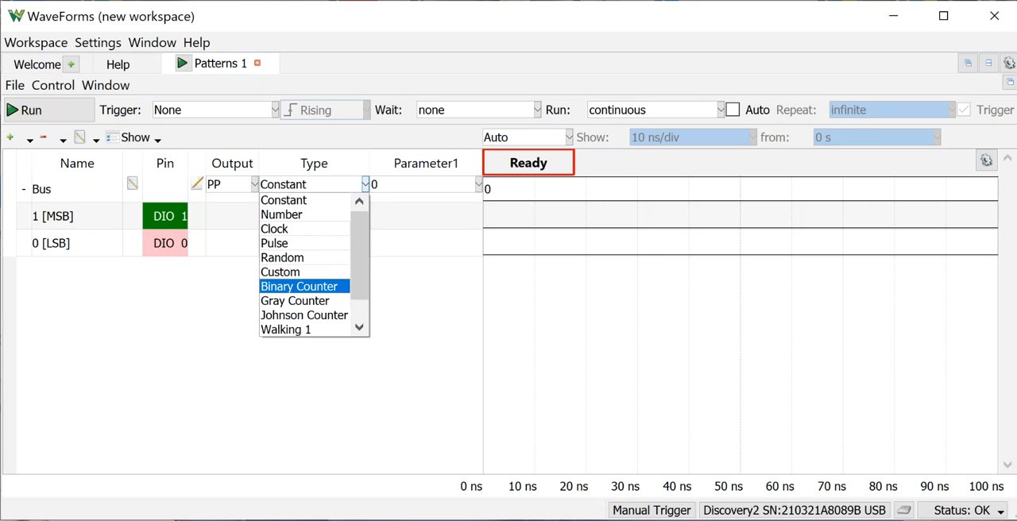
{"action": "left_click", "coordinate": [299, 286]}
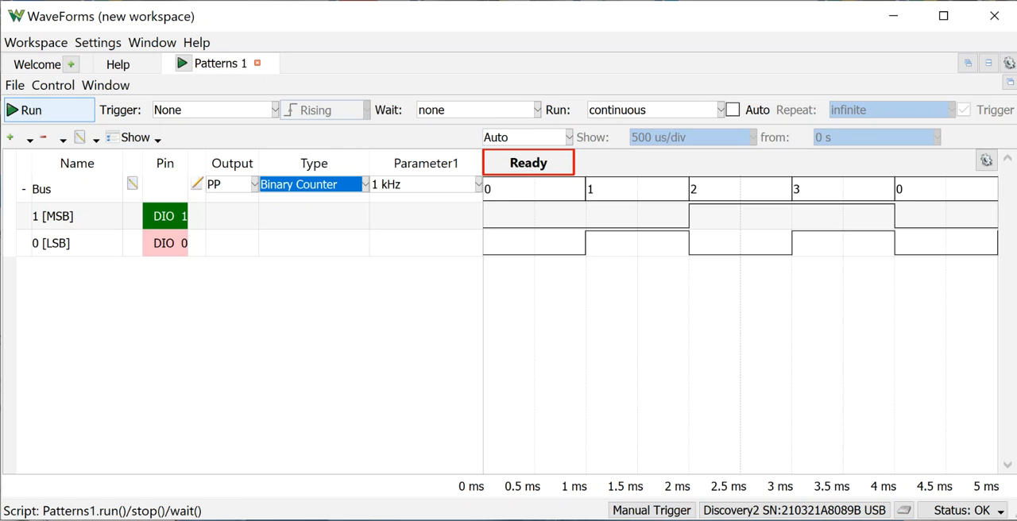
Run the binary counter pattern, stop it, and run it again.
{"action": "left_click", "coordinate": [36, 110]}
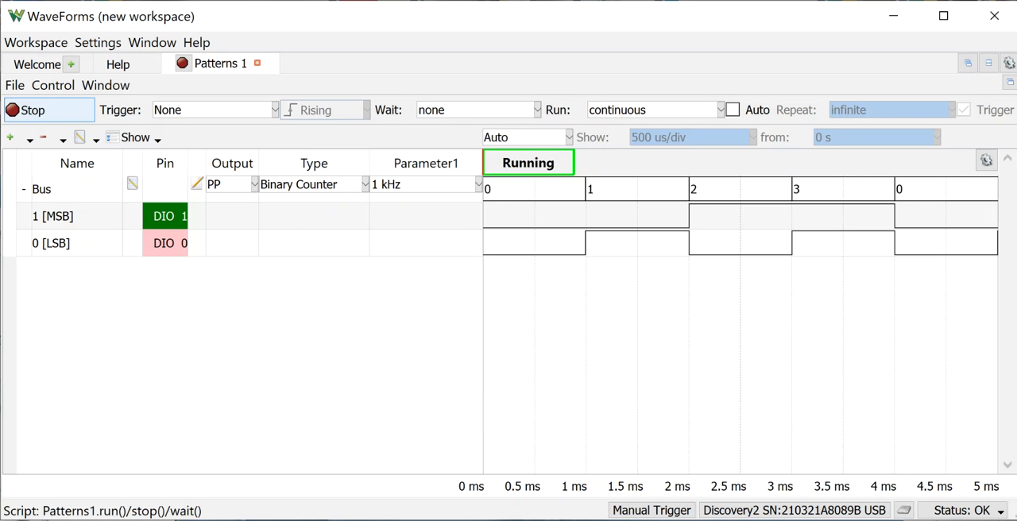
{"action": "left_click", "coordinate": [35, 110]}
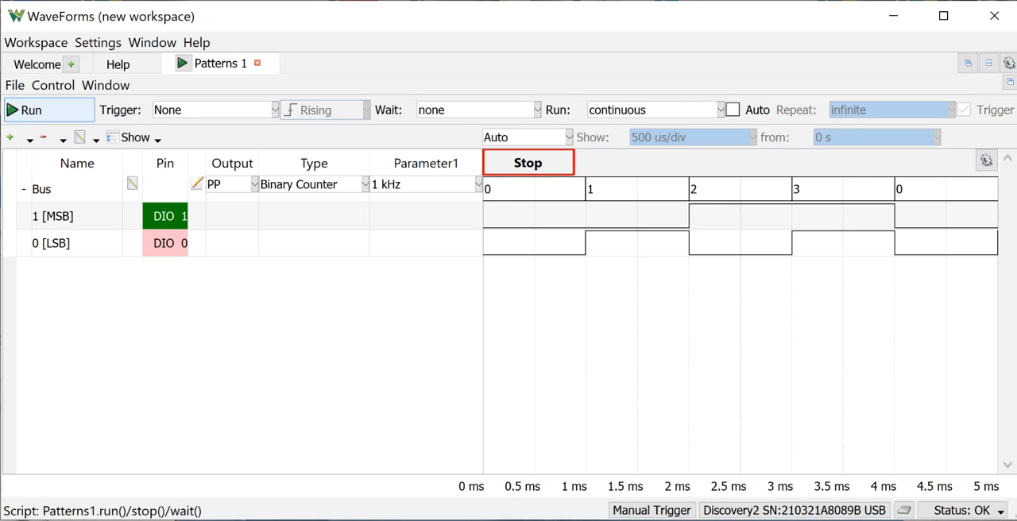
{"action": "left_click", "coordinate": [36, 110]}
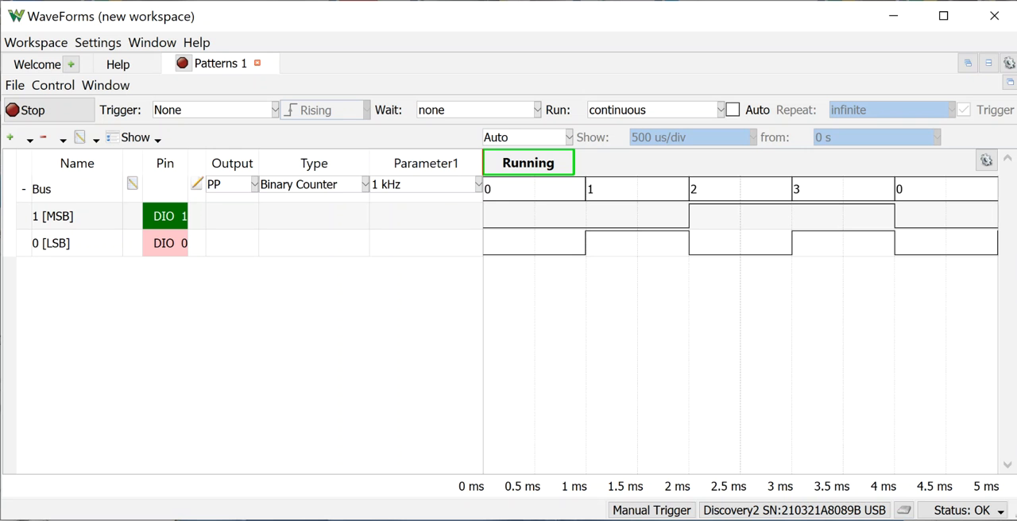
Close the Pattern Generator instrument without exiting the program, and reopen it.
{"action": "left_click", "coordinate": [995, 16]}
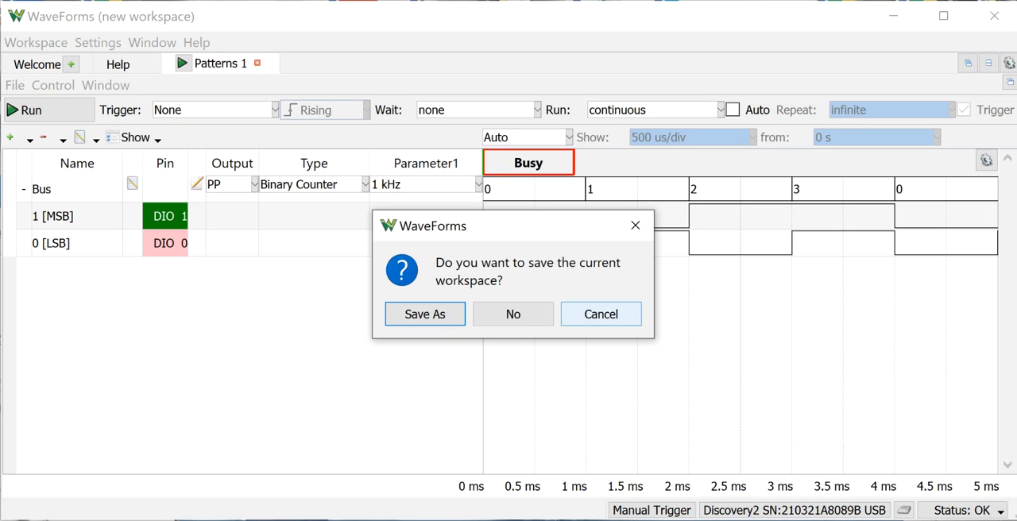
{"action": "left_click", "coordinate": [601, 314]}
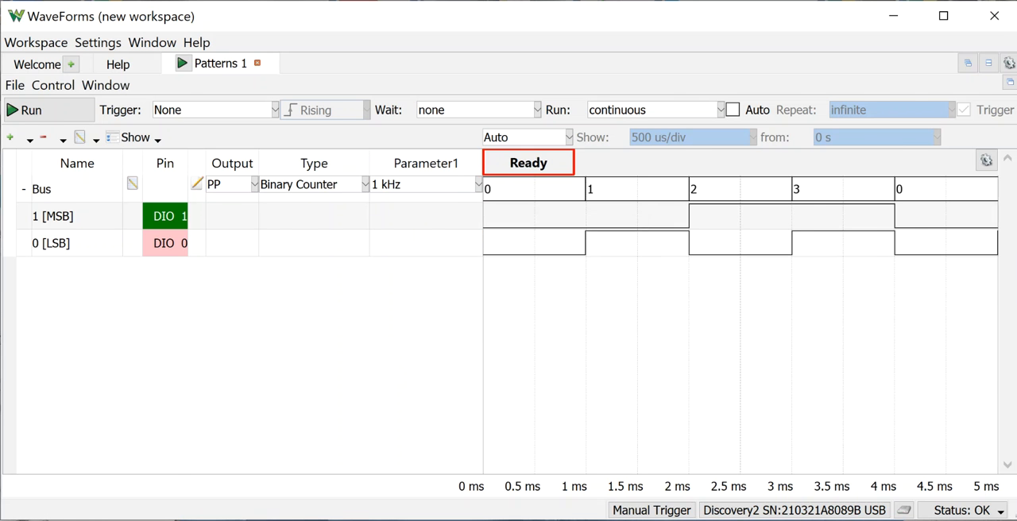
{"action": "left_click", "coordinate": [257, 63]}
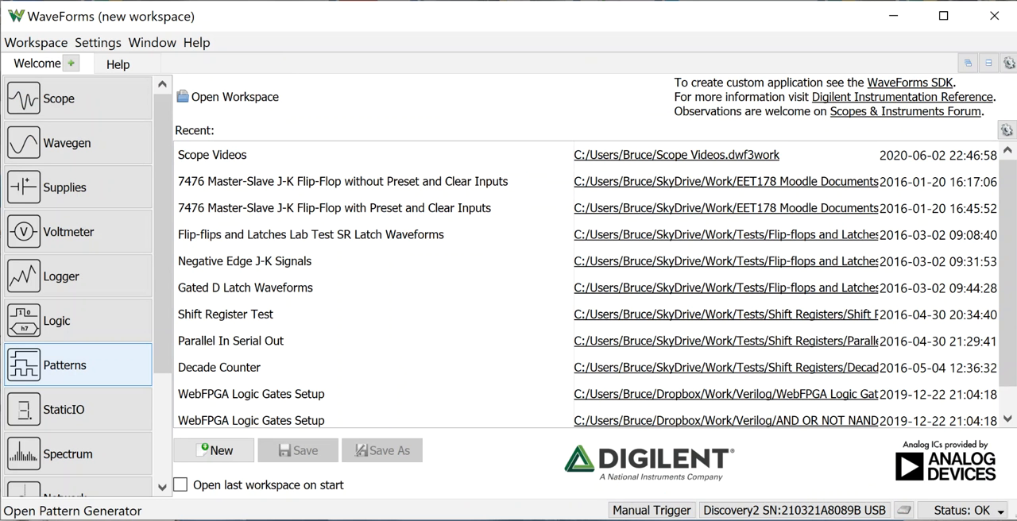
{"action": "left_click", "coordinate": [78, 365]}
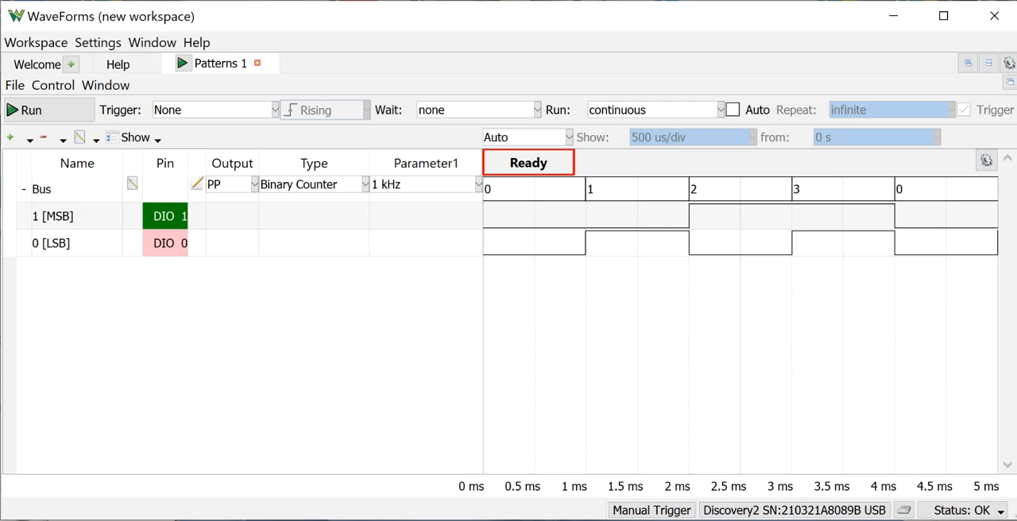
Remove the DIO 1 and DIO 0 signals from the binary counter bus.
{"action": "left_click", "coordinate": [54, 216]}
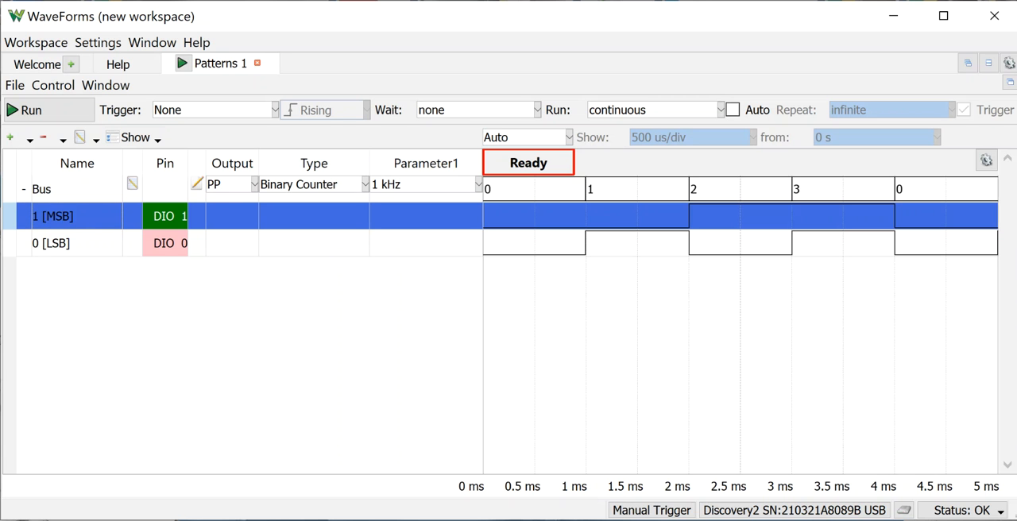
{"action": "right_click", "coordinate": [53, 210]}
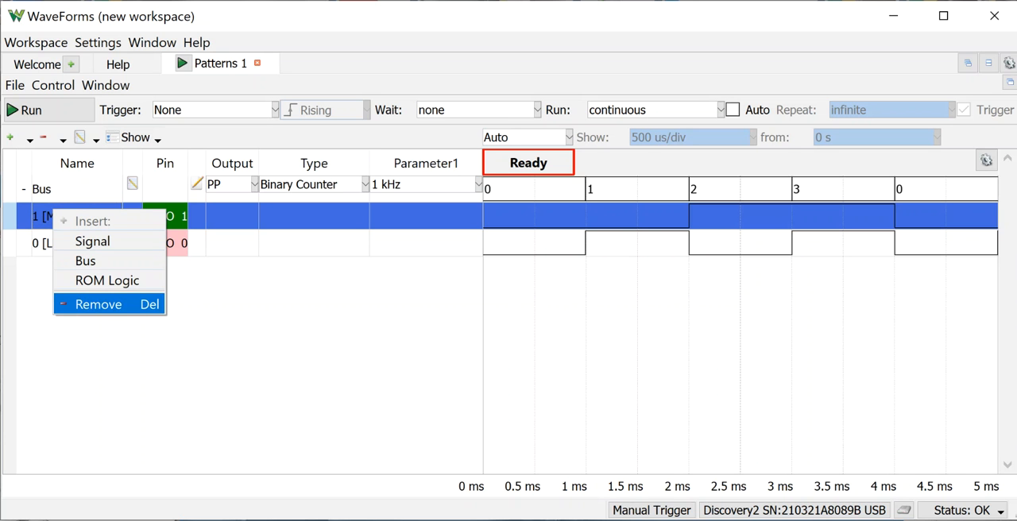
{"action": "left_click", "coordinate": [97, 304]}
{"action": "right_click", "coordinate": [65, 211]}
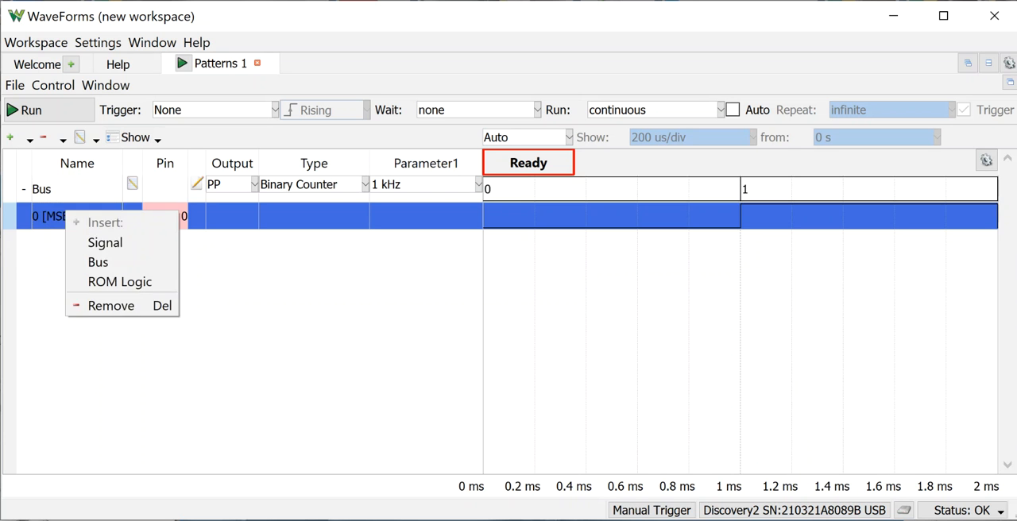
{"action": "left_click", "coordinate": [97, 304]}
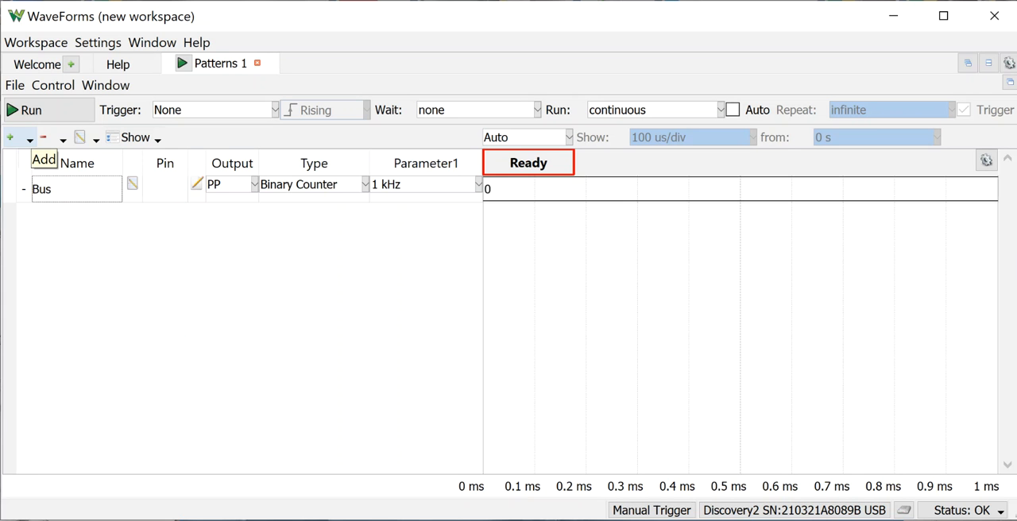
Add a second bus named Bus2 containing DIO 2, DIO 1 and DIO 0.
{"action": "left_click", "coordinate": [28, 139]}
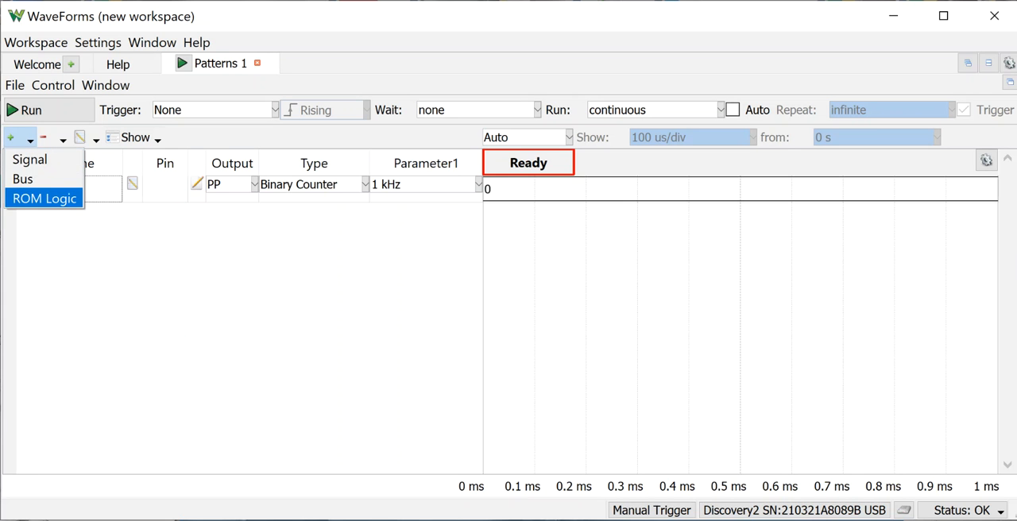
{"action": "left_click", "coordinate": [44, 179]}
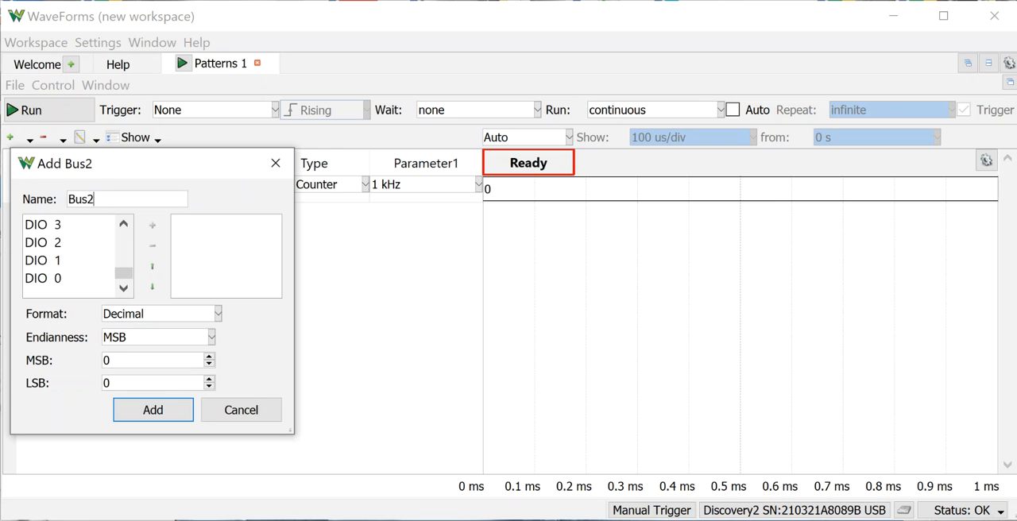
{"action": "left_click", "coordinate": [69, 279]}
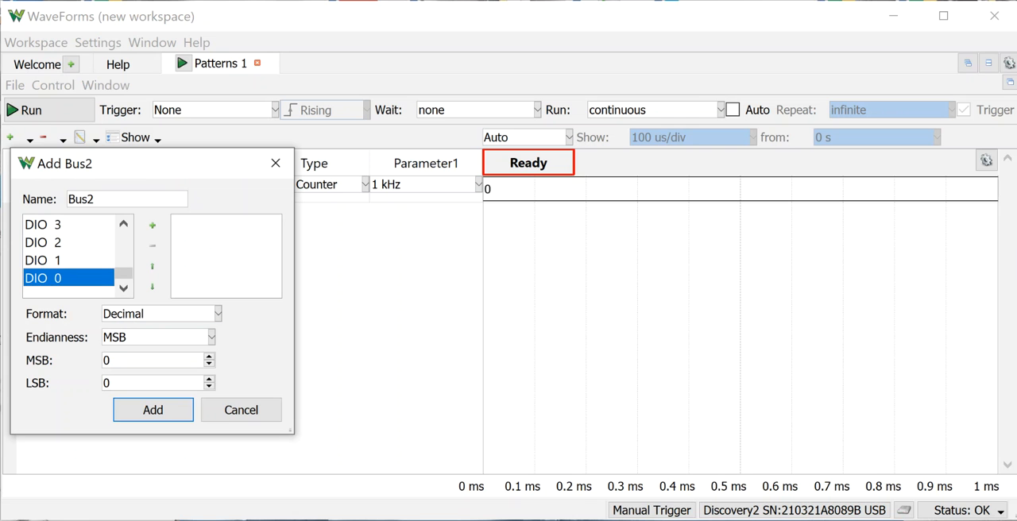
{"action": "left_click", "coordinate": [69, 243], "text": "shift"}
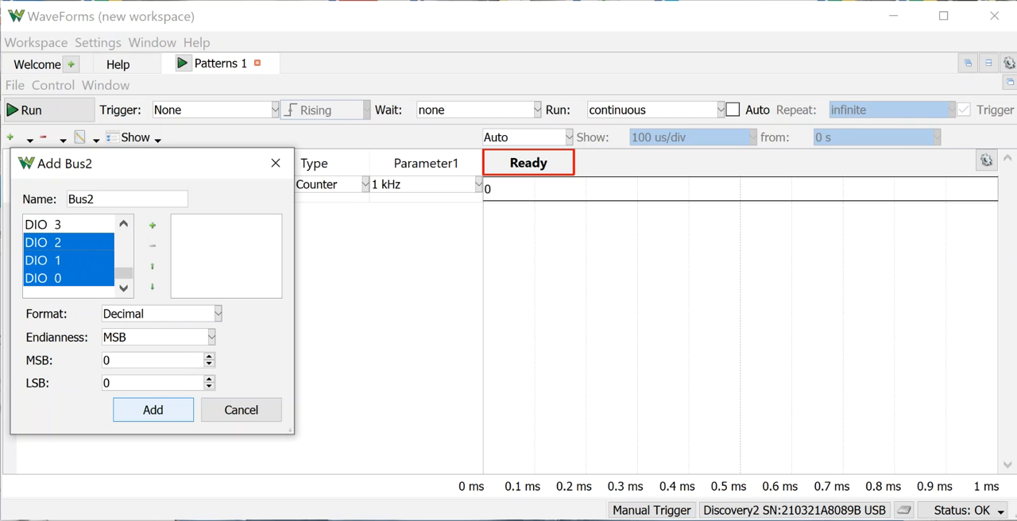
{"action": "key", "text": "Return"}
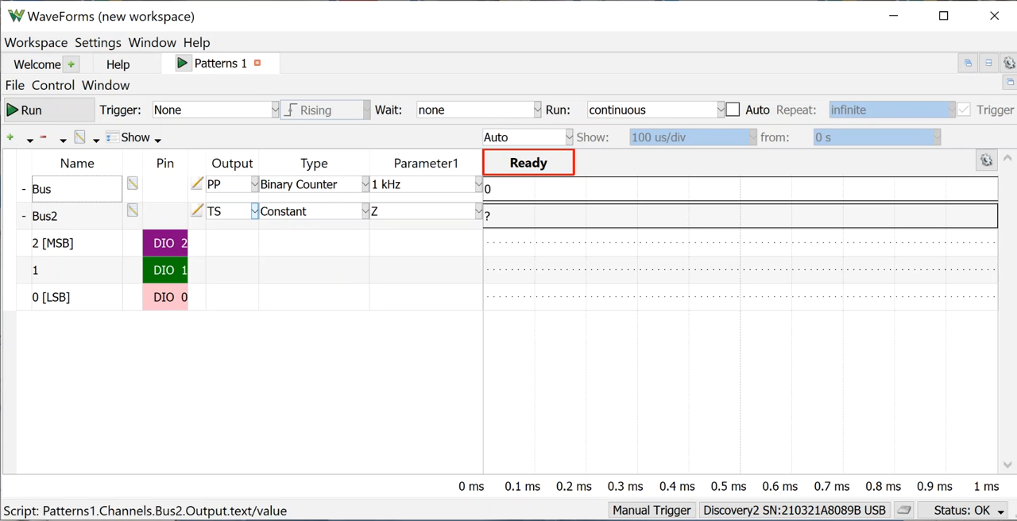
Set the output of Bus2 to PP and its pattern type to Custom.
{"action": "left_click", "coordinate": [254, 211]}
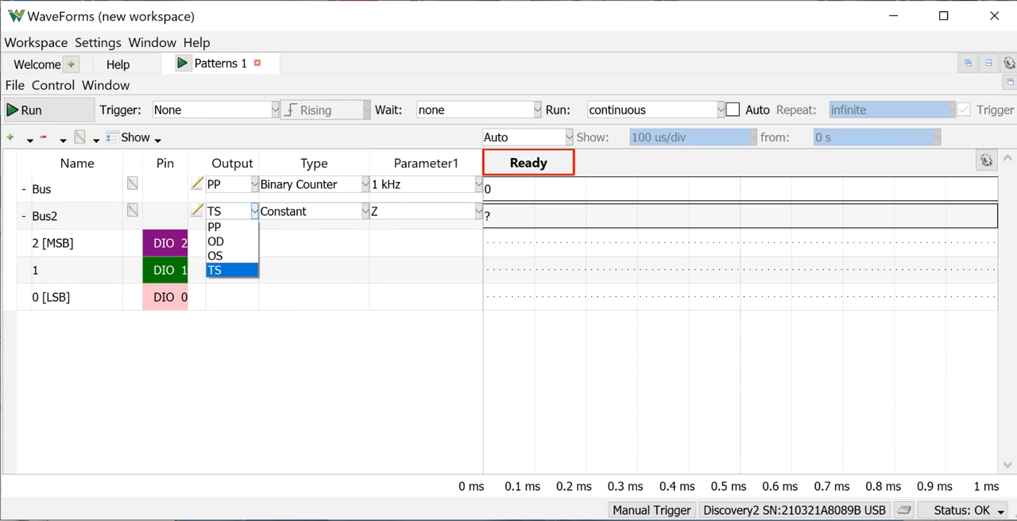
{"action": "key", "text": "Return"}
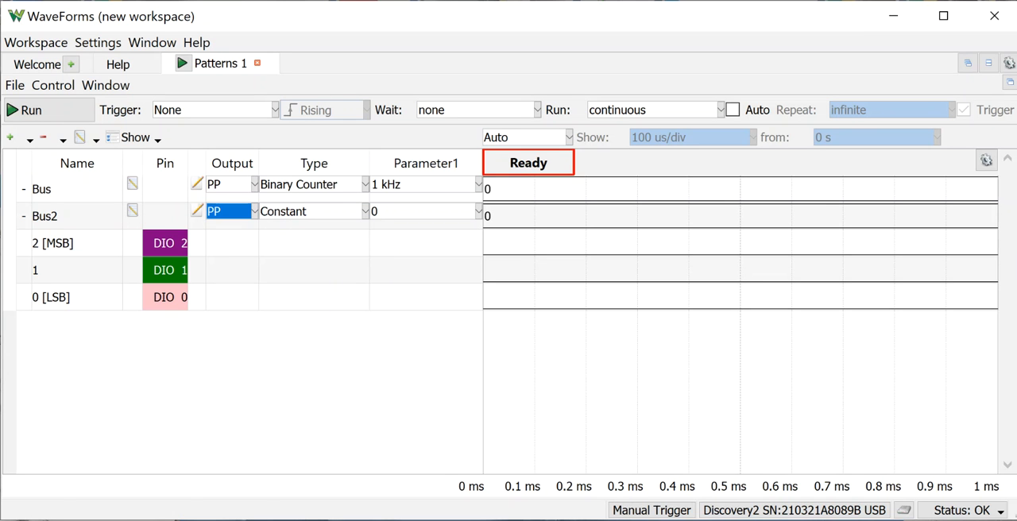
{"action": "left_click", "coordinate": [365, 212]}
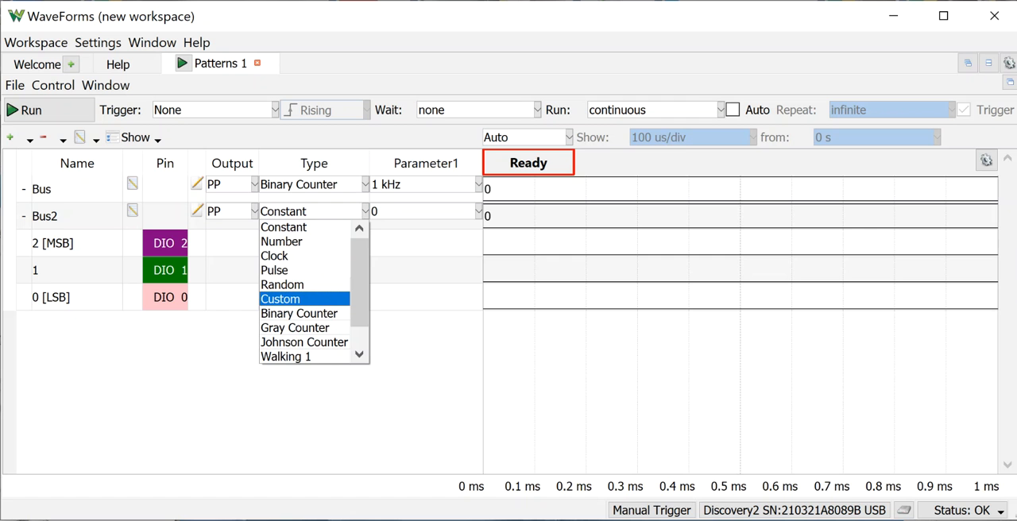
{"action": "left_click", "coordinate": [306, 299]}
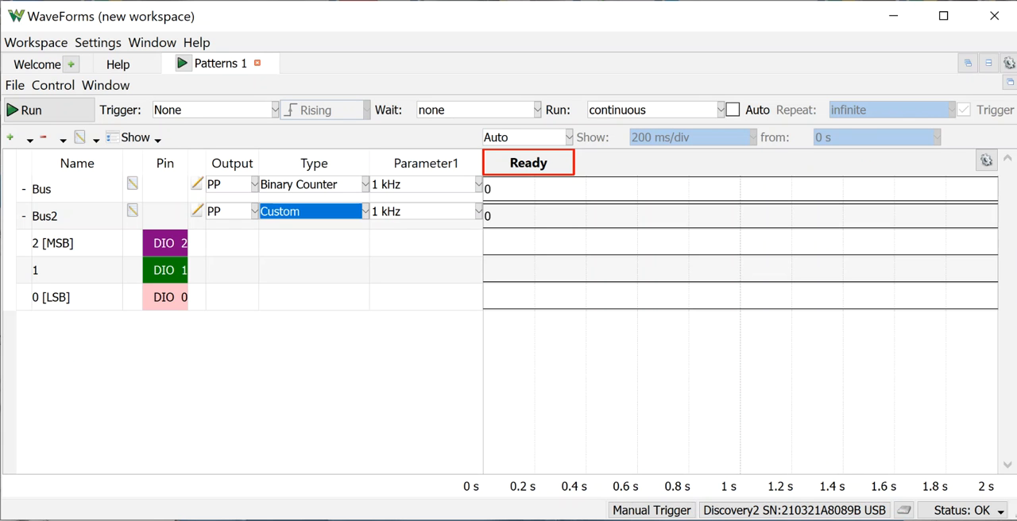
Edit Bus2's custom pattern, drawing an early high pulse about 1.6 divisions wide on 2 [MSB] and one about 1.4 divisions wide just before mid-pattern on signal 1.
{"action": "left_click", "coordinate": [133, 211]}
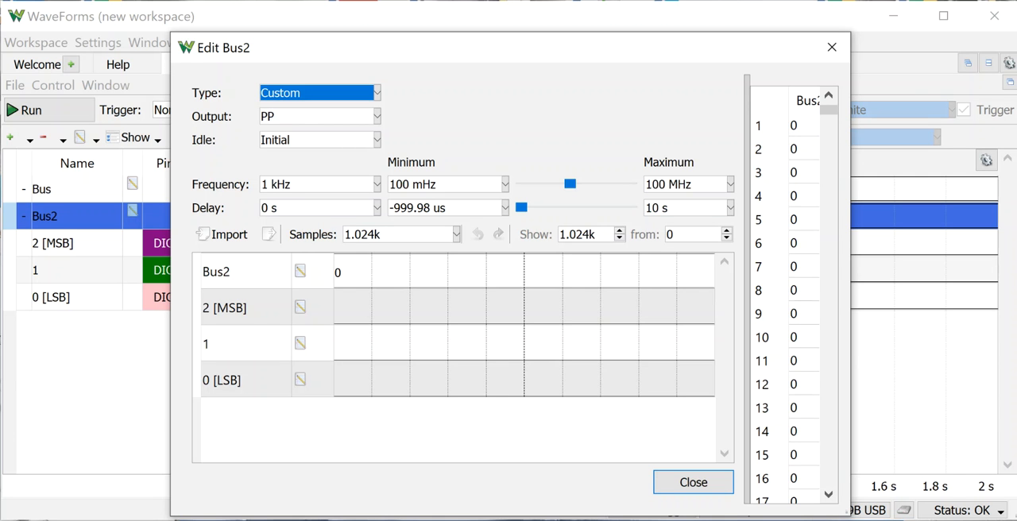
{"action": "left_click_drag", "start_coordinate": [364, 308], "coordinate": [425, 307]}
{"action": "left_click", "coordinate": [424, 344]}
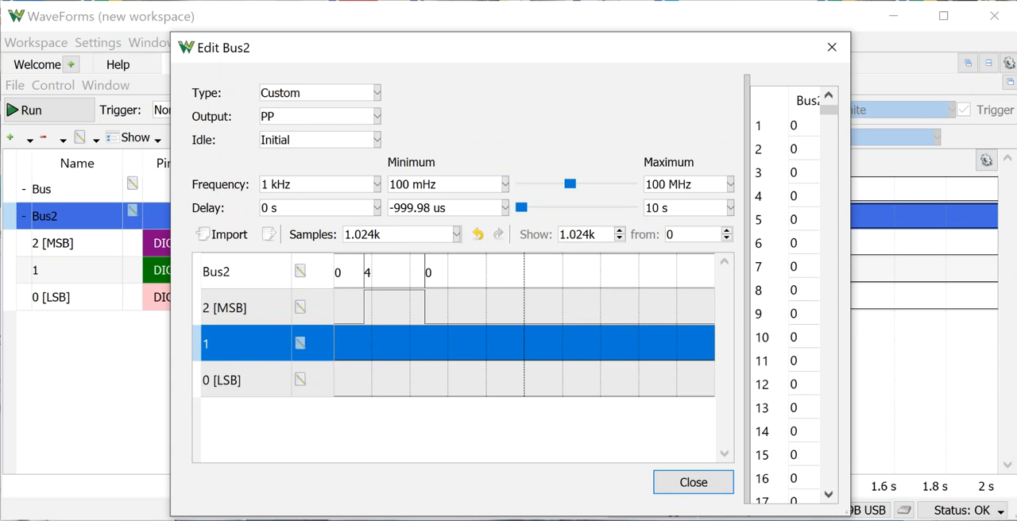
{"action": "left_click_drag", "start_coordinate": [465, 344], "coordinate": [518, 343]}
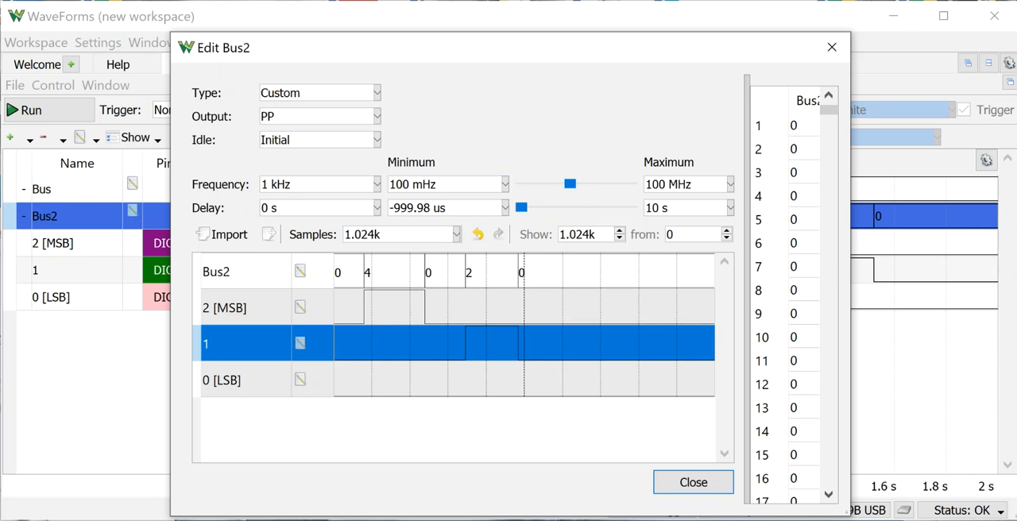
Draw a high pulse about 5.3 divisions wide on 0 [LSB] and redraw about two divisions inside it as low.
{"action": "left_click_drag", "start_coordinate": [384, 380], "coordinate": [584, 380]}
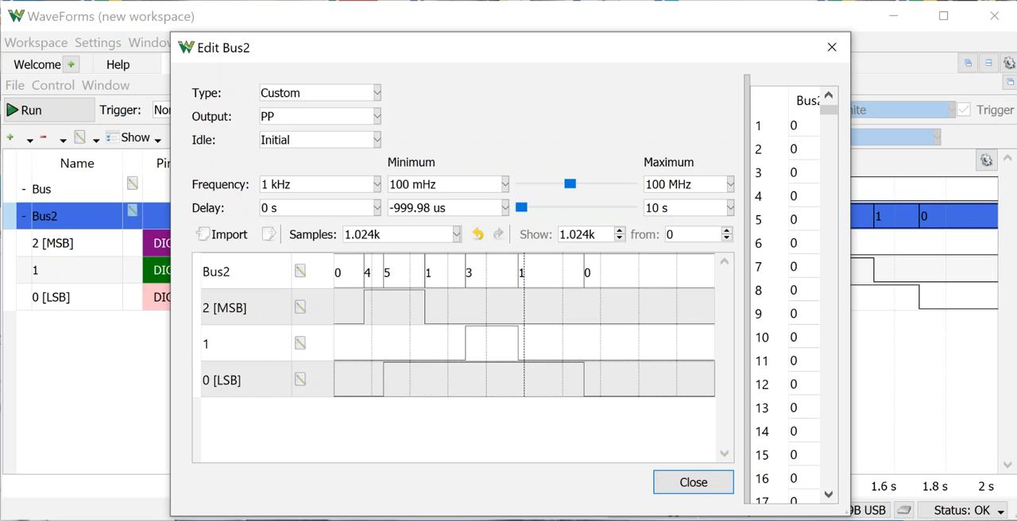
{"action": "left_click", "coordinate": [420, 382]}
{"action": "left_click_drag", "start_coordinate": [420, 381], "coordinate": [497, 382]}
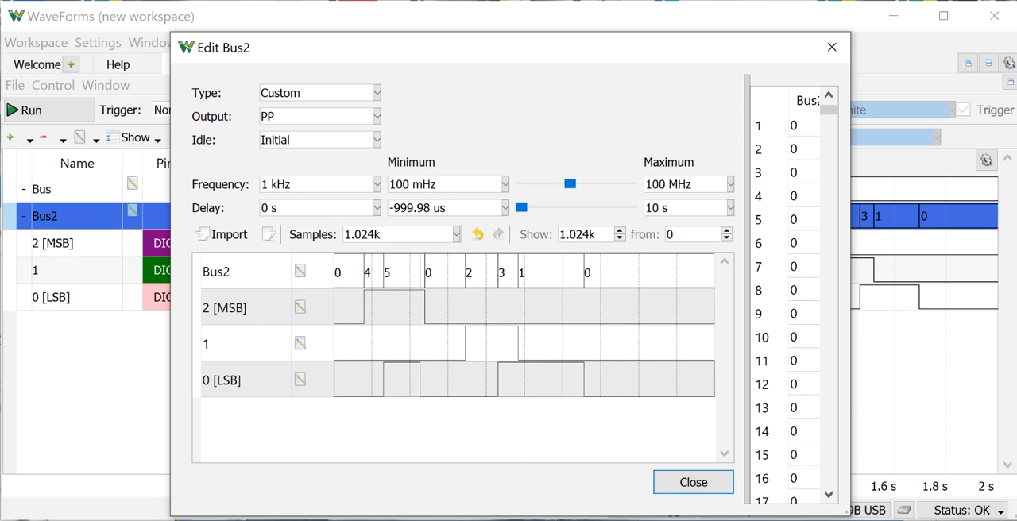
Draw a high pulse about 1.1 divisions wide across all Bus2 signals near the pattern's end, and redraw signal 1 low there.
{"action": "left_click_drag", "start_coordinate": [630, 272], "coordinate": [671, 272]}
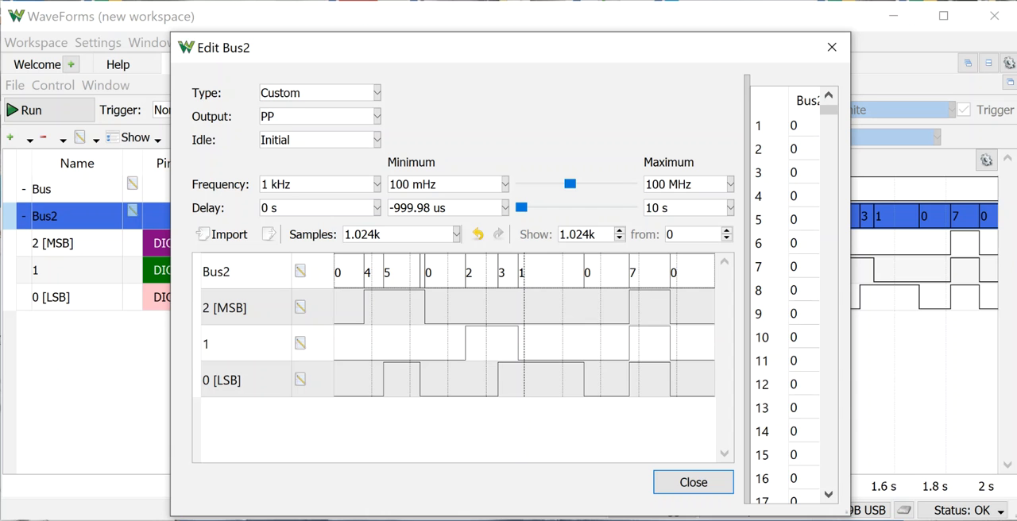
{"action": "left_click_drag", "start_coordinate": [676, 353], "coordinate": [626, 353]}
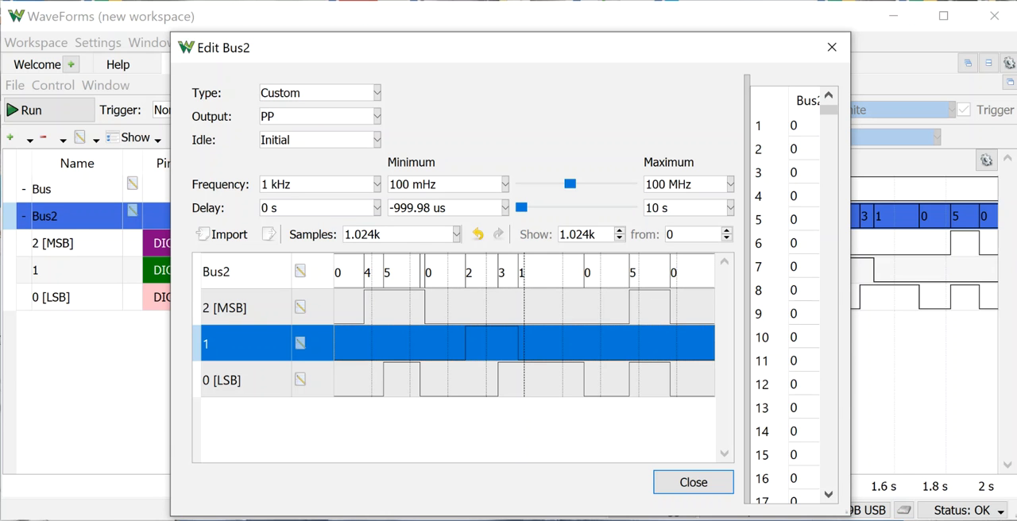
{"action": "left_click", "coordinate": [549, 430]}
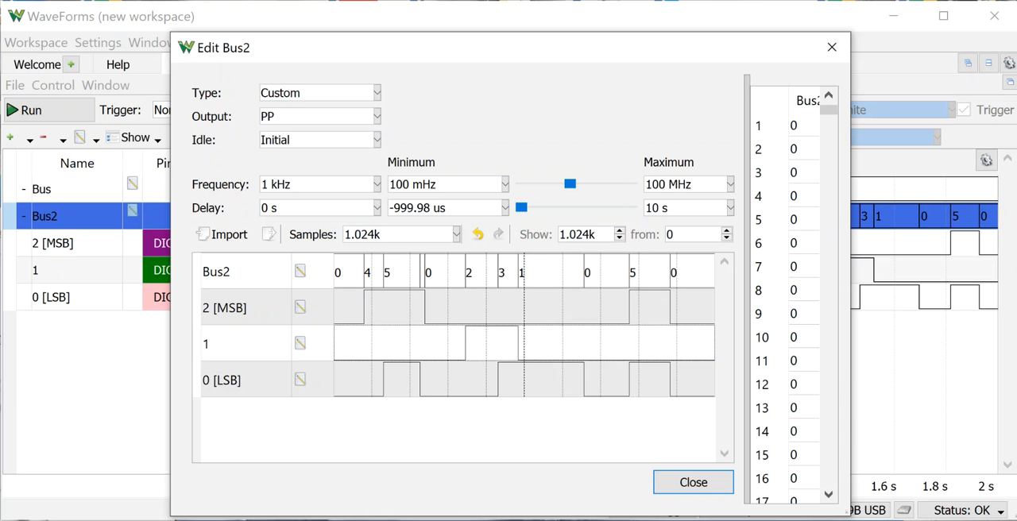
Redraw a section about 0.2 divisions wide as low inside the last high pulse on 2 [MSB].
{"action": "left_click_drag", "start_coordinate": [650, 309], "coordinate": [658, 308]}
{"action": "left_click", "coordinate": [651, 343]}
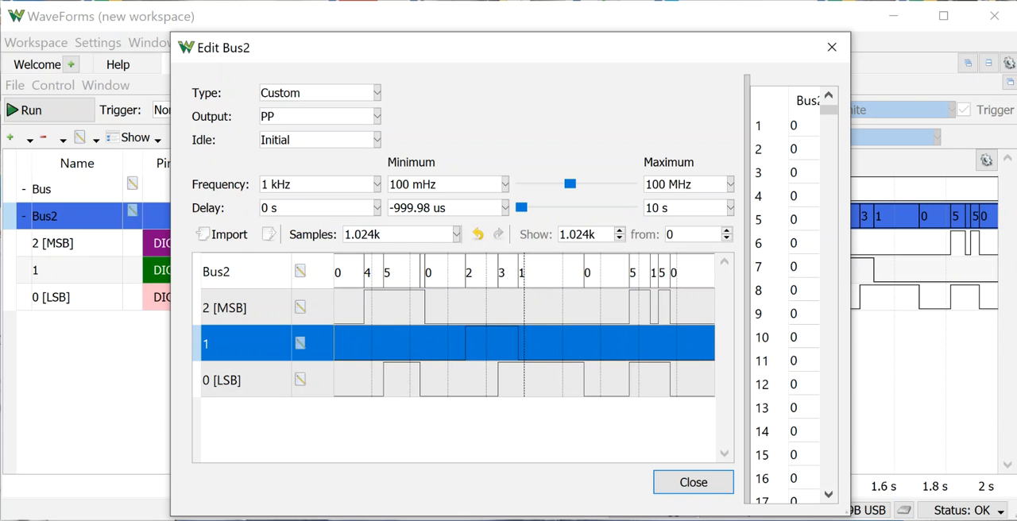
{"action": "left_click", "coordinate": [620, 427]}
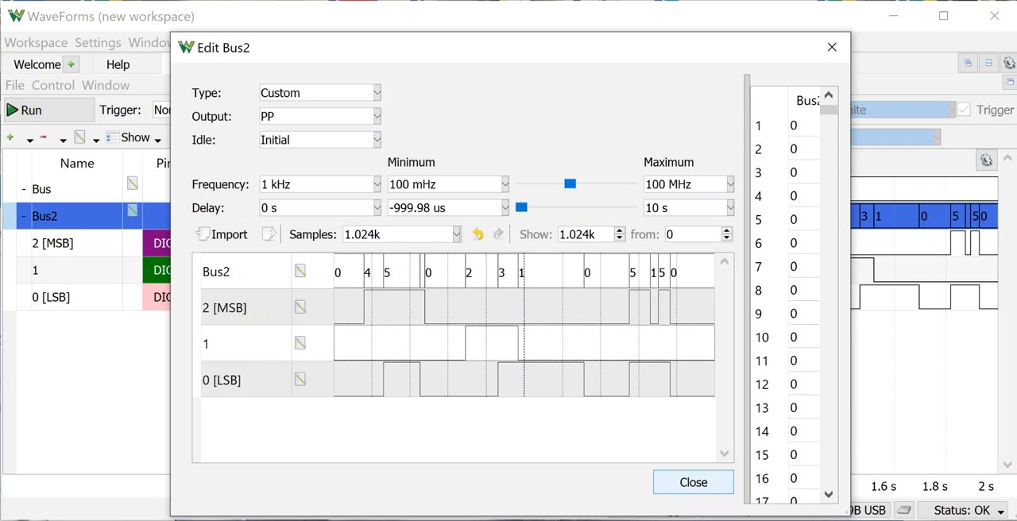
Finish editing Bus2 and start generating the patterns.
{"action": "left_click", "coordinate": [693, 482]}
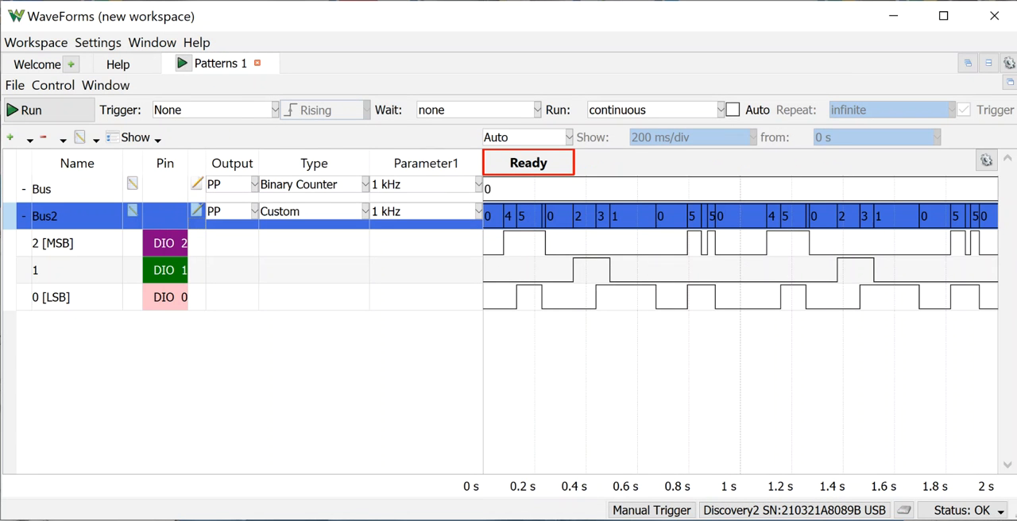
{"action": "left_click", "coordinate": [48, 110]}
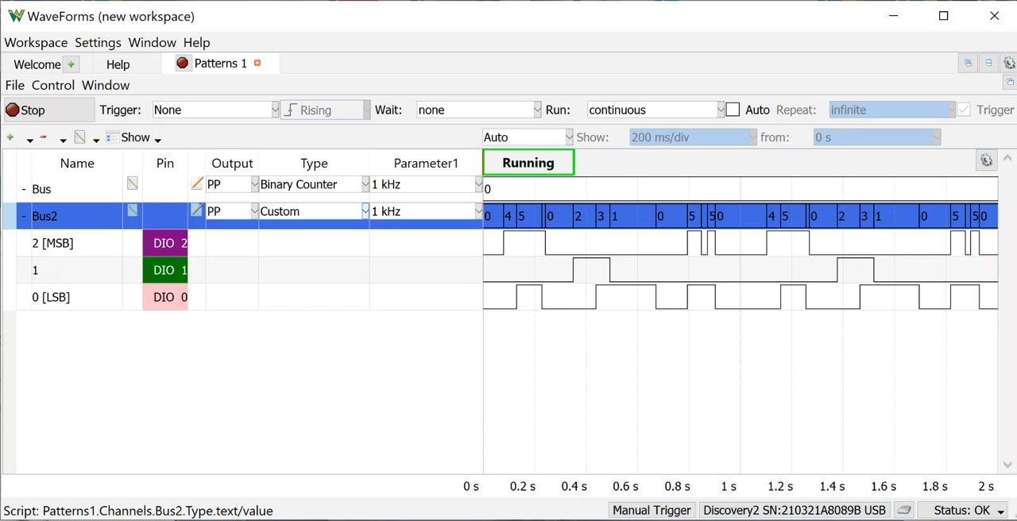
Review the pattern types available for Bus2, keeping Custom.
{"action": "left_click", "coordinate": [365, 210]}
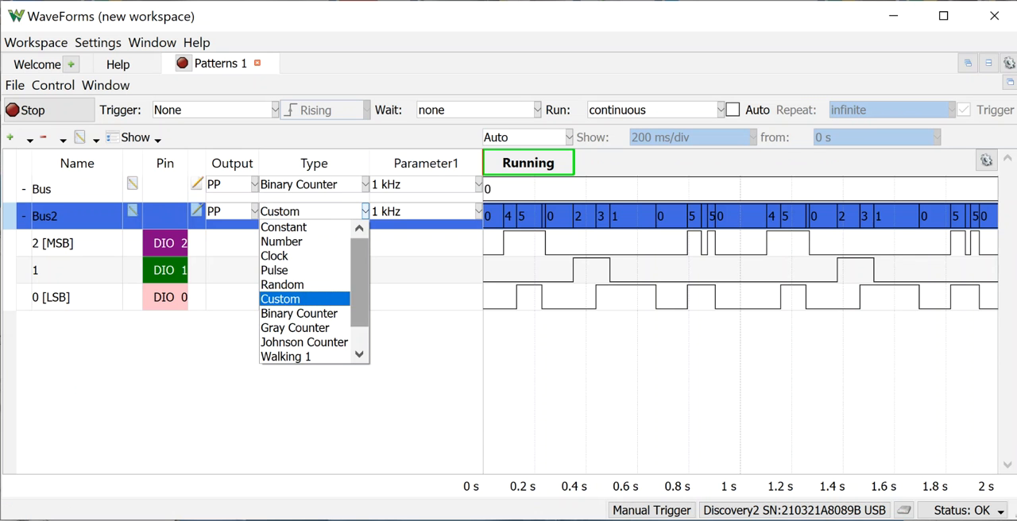
{"action": "scroll", "coordinate": [310, 291], "scroll_direction": "down", "scroll_amount": 1}
{"action": "scroll", "coordinate": [310, 291], "scroll_direction": "up", "scroll_amount": 2}
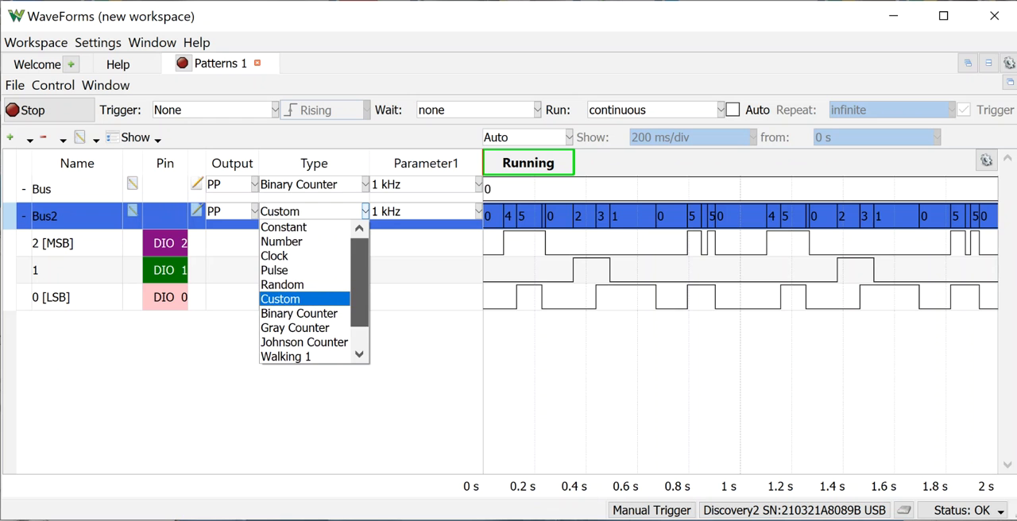
{"action": "scroll", "coordinate": [310, 292], "scroll_direction": "down", "scroll_amount": 1}
{"action": "scroll", "coordinate": [310, 292], "scroll_direction": "up", "scroll_amount": 1}
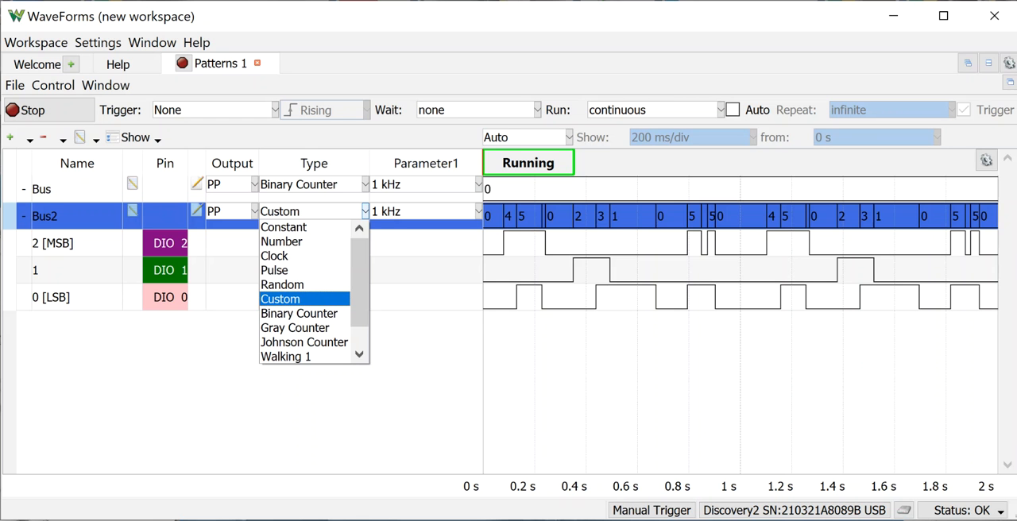
{"action": "left_click", "coordinate": [314, 405]}
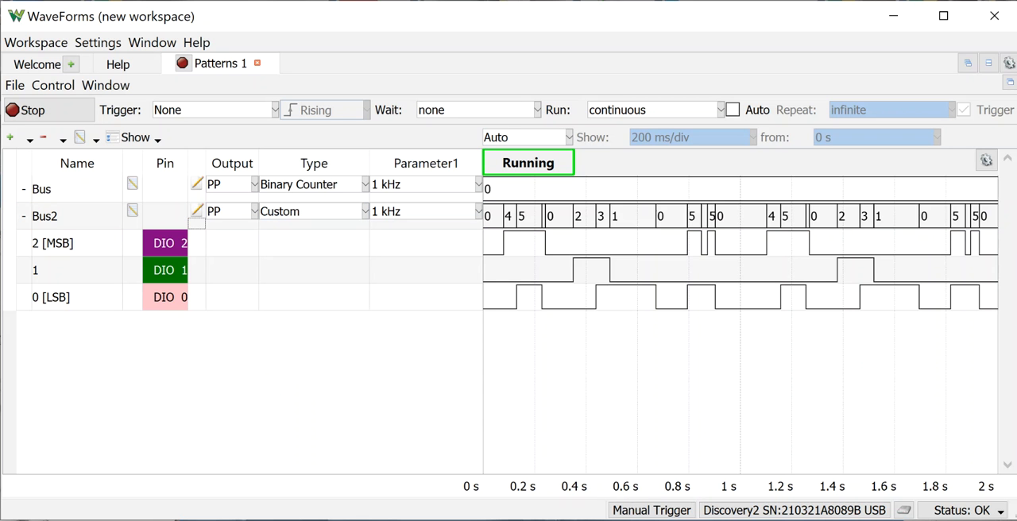